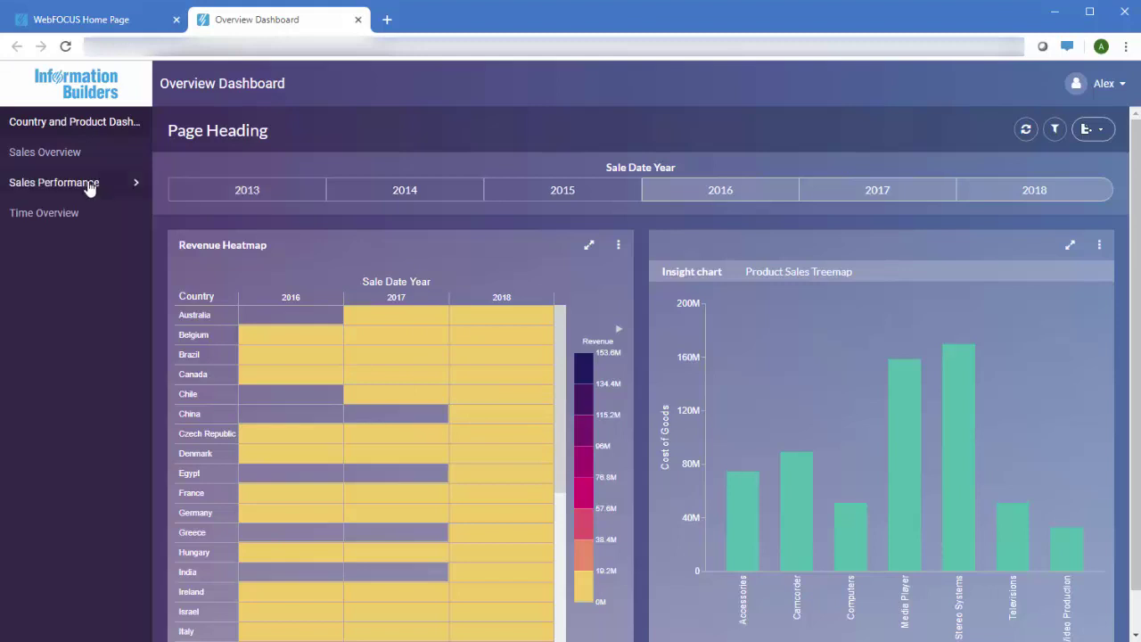
- On the Returns Overview page, keep only the 20 sales reps lassoed in Returns by Sales Rep
{"action": "left_click", "coordinate": [91, 183]}
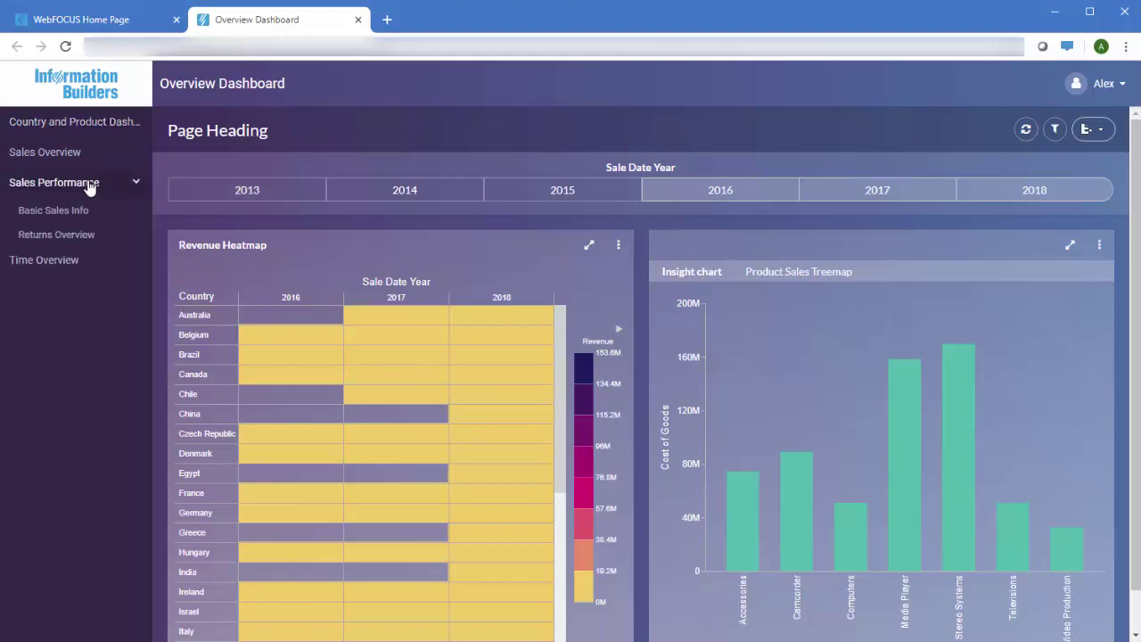
{"action": "left_click", "coordinate": [77, 237]}
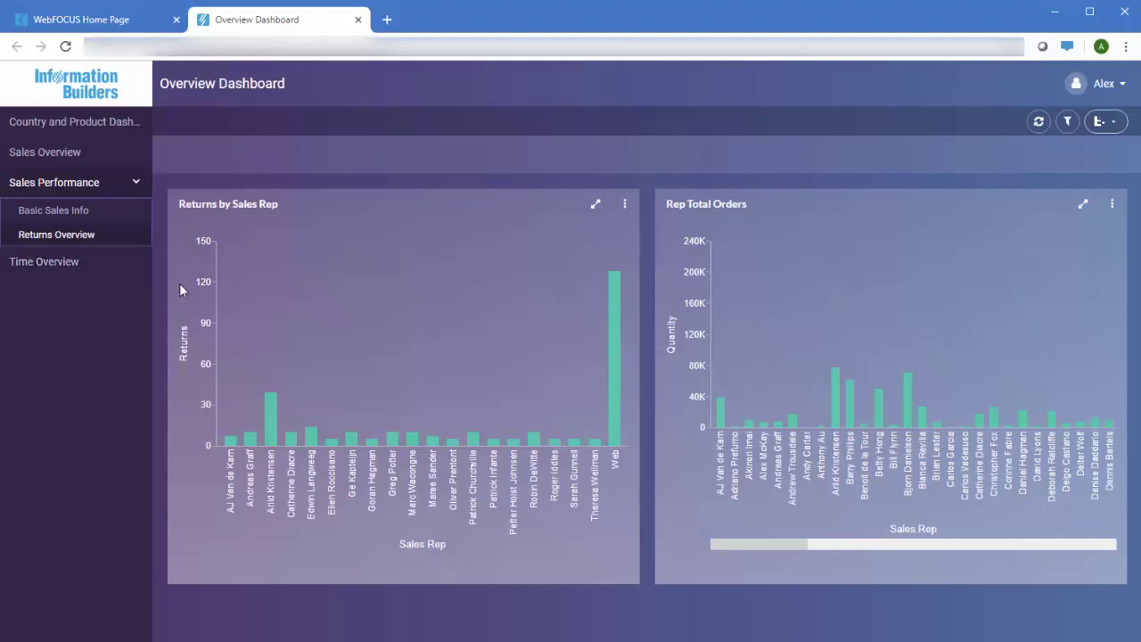
{"action": "left_click_drag", "start_coordinate": [364, 354], "coordinate": [624, 466]}
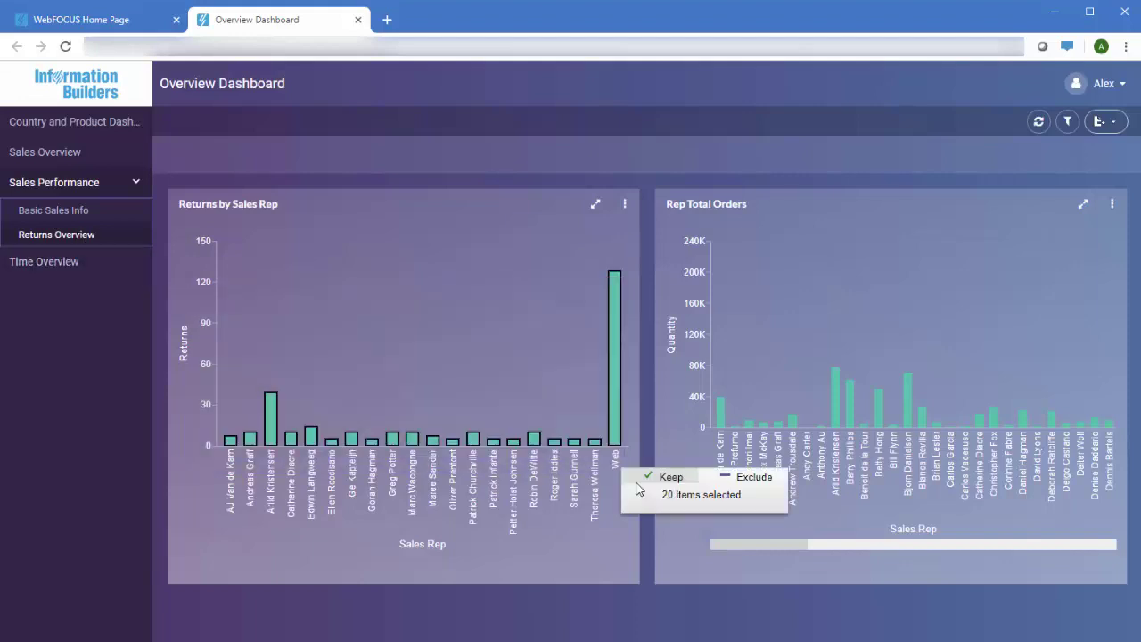
{"action": "left_click", "coordinate": [638, 480]}
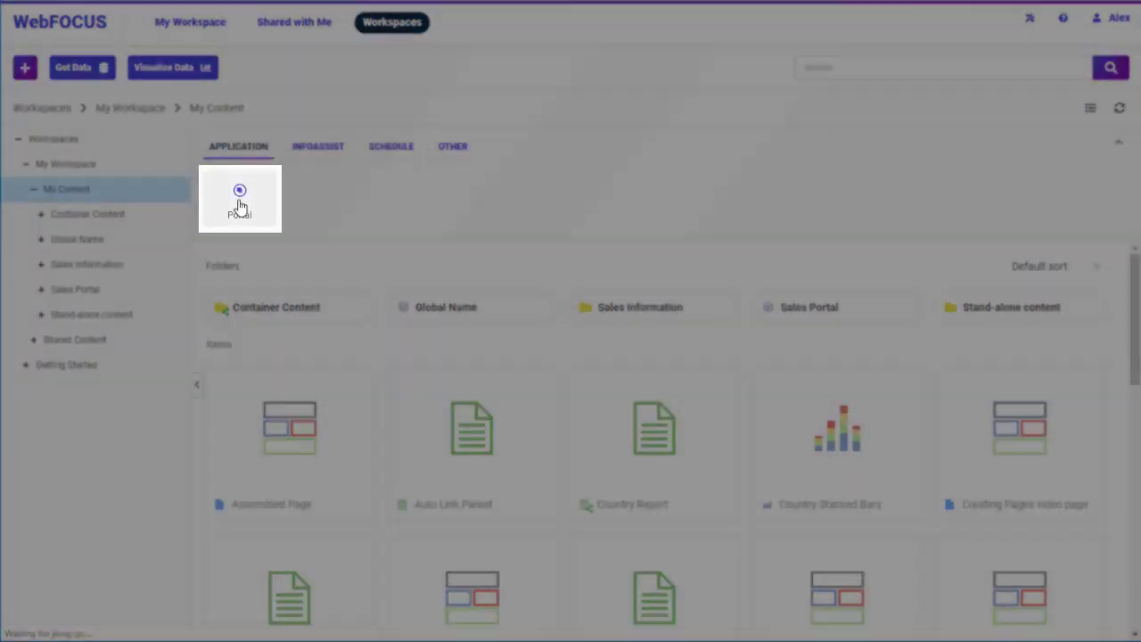
- Create a portal titled 'Overview Dashboard' with alias 'overview' and the Midnight theme
{"action": "left_click", "coordinate": [239, 203]}
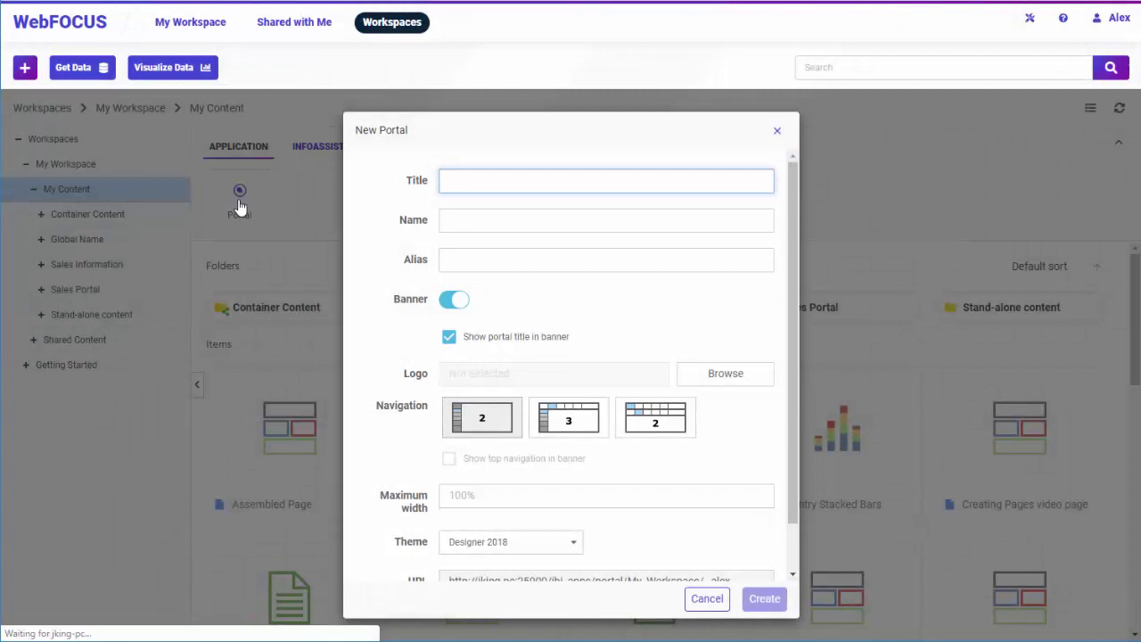
{"action": "type", "text": "Overview Da"}
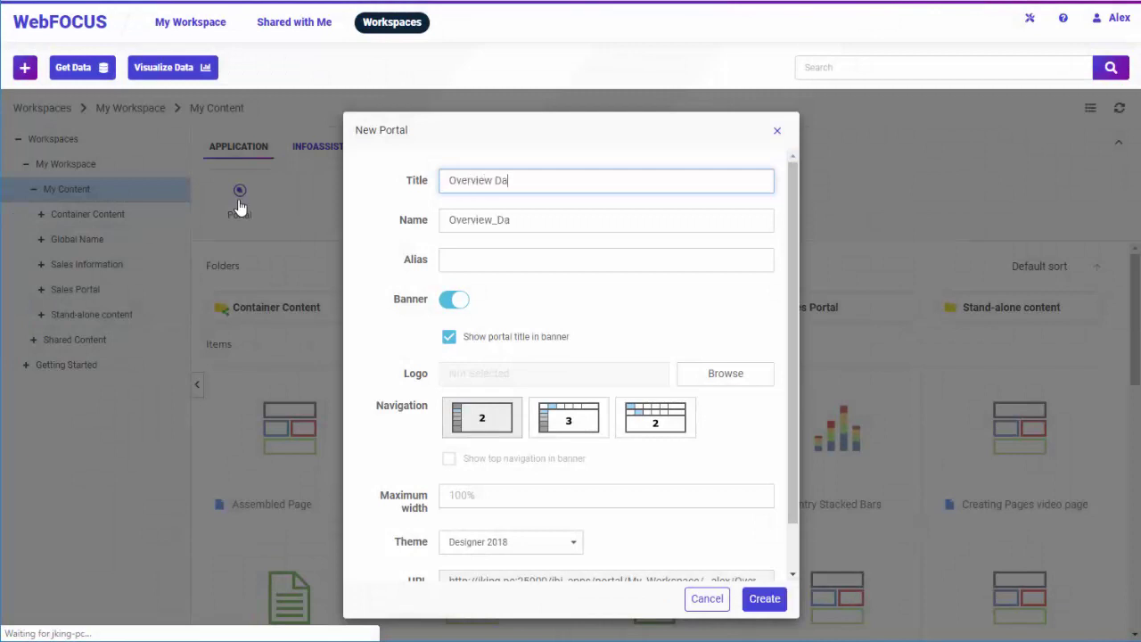
{"action": "type", "text": "shboard"}
{"action": "left_click", "coordinate": [466, 258]}
{"action": "type", "text": "overview"}
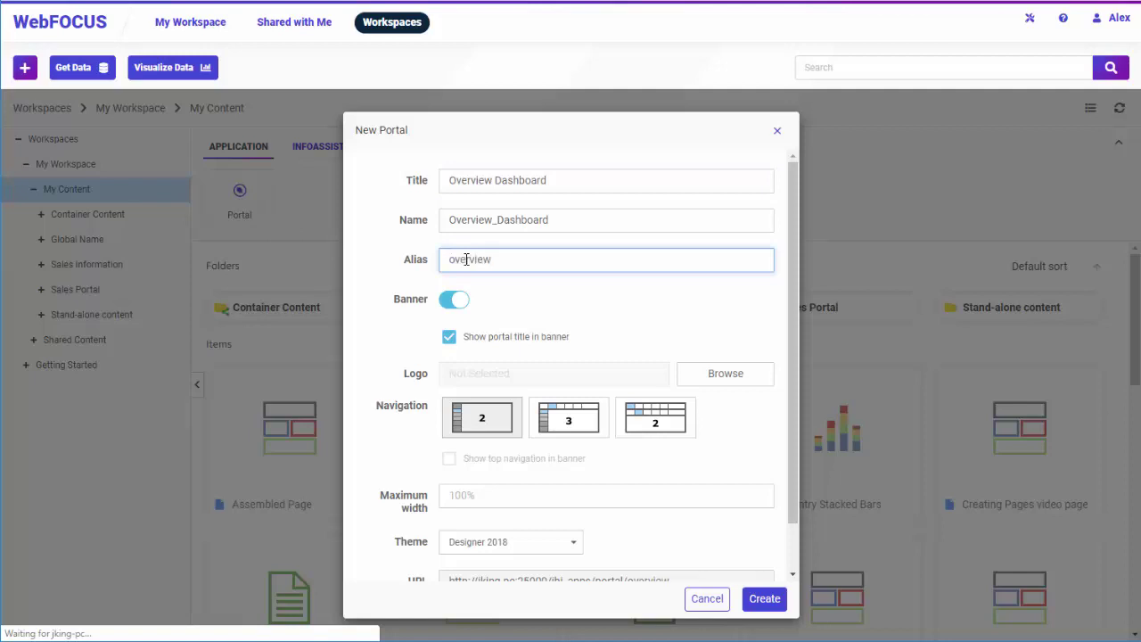
{"action": "scroll", "coordinate": [466, 257], "scroll_direction": "down", "scroll_amount": 1}
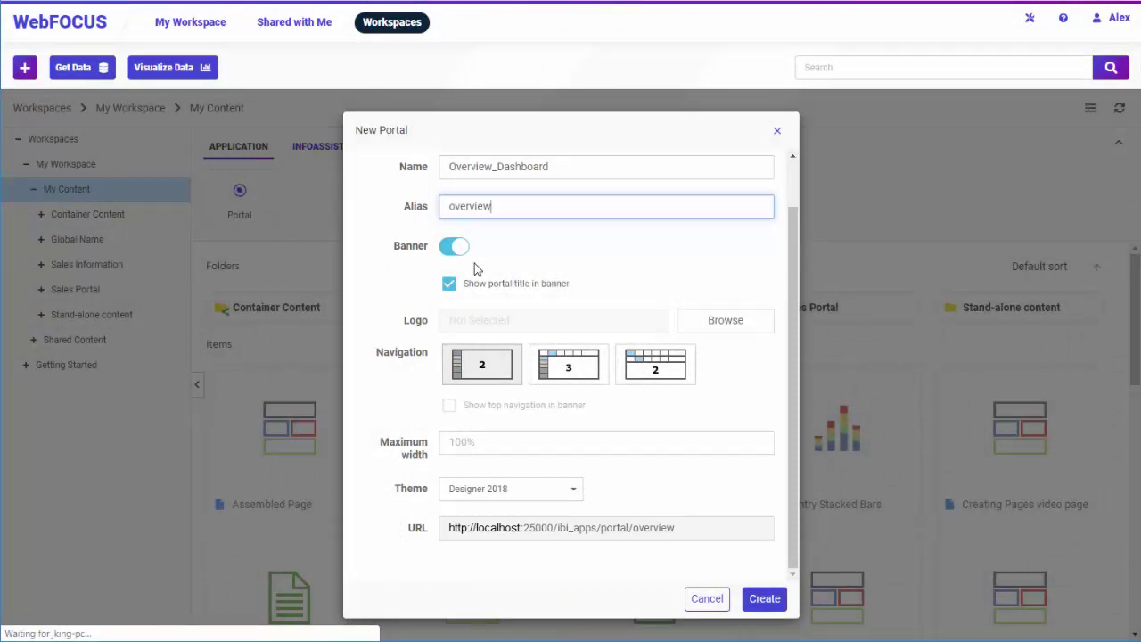
{"action": "left_click", "coordinate": [571, 491]}
{"action": "left_click", "coordinate": [529, 563]}
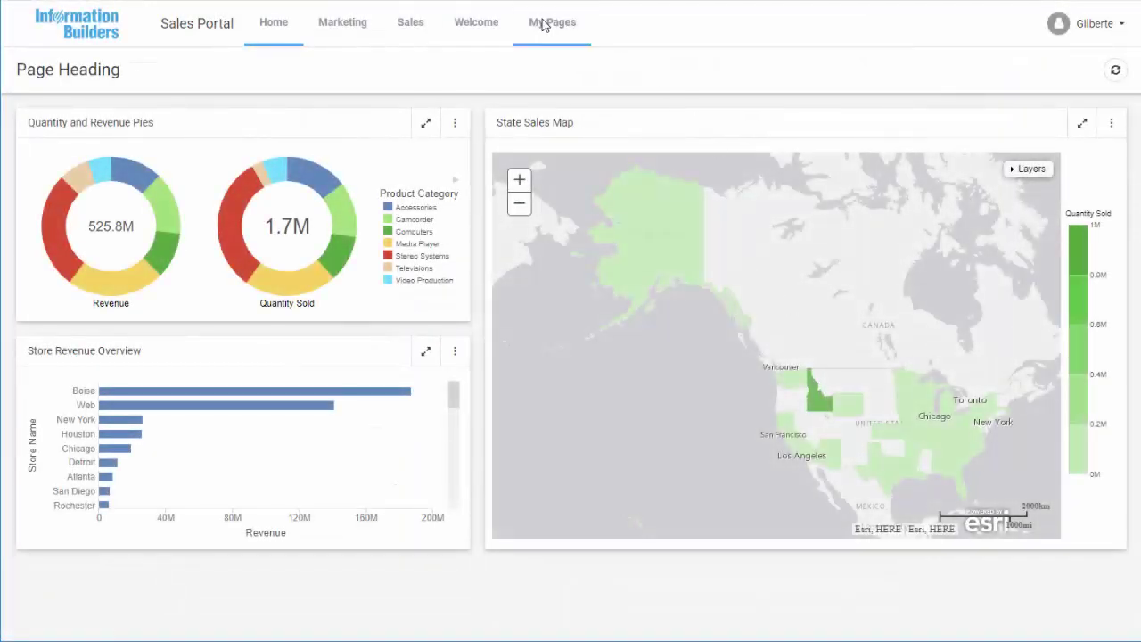
- Add a Grid 2-1 page under My Pages with Country Sales Over Time in Panel 1
{"action": "left_click", "coordinate": [542, 25]}
{"action": "left_click", "coordinate": [80, 60]}
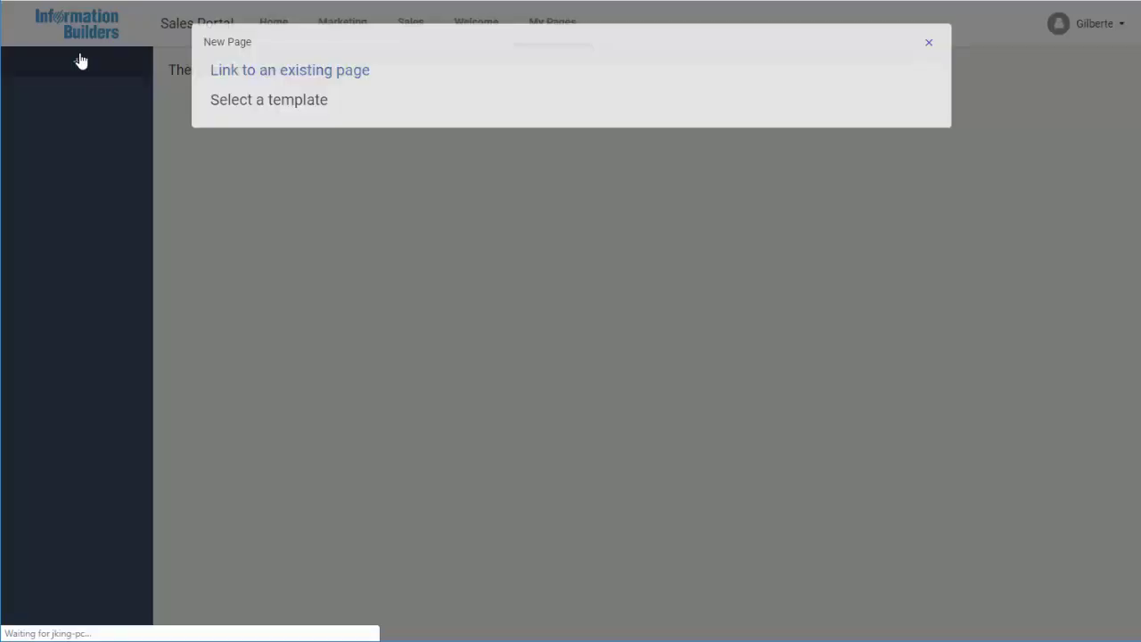
{"action": "left_click", "coordinate": [247, 152]}
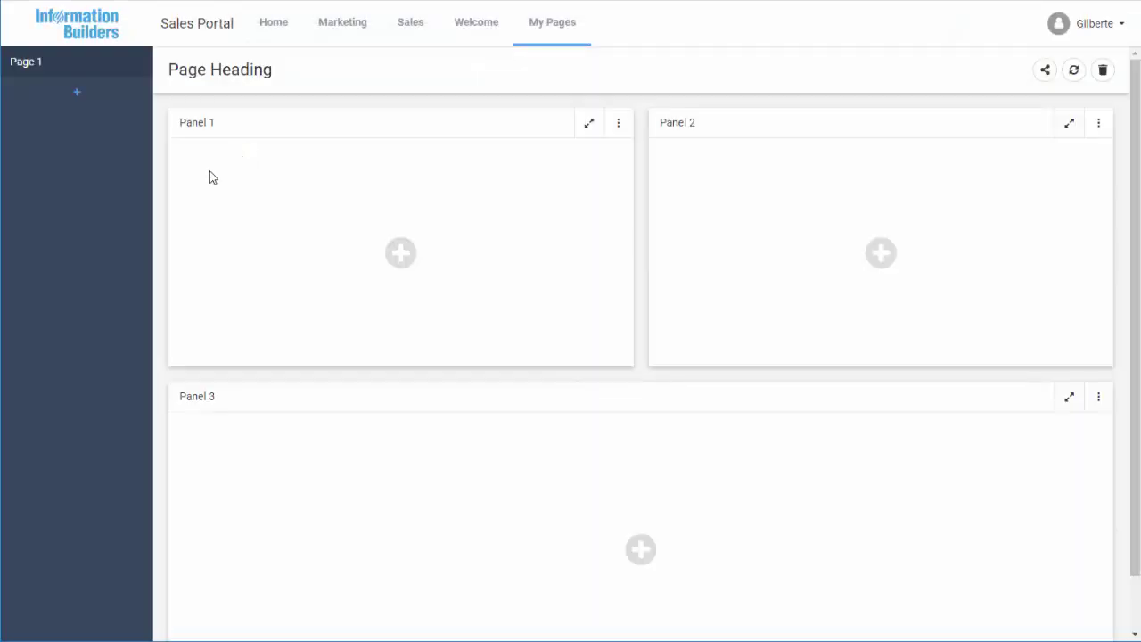
{"action": "left_click", "coordinate": [400, 253]}
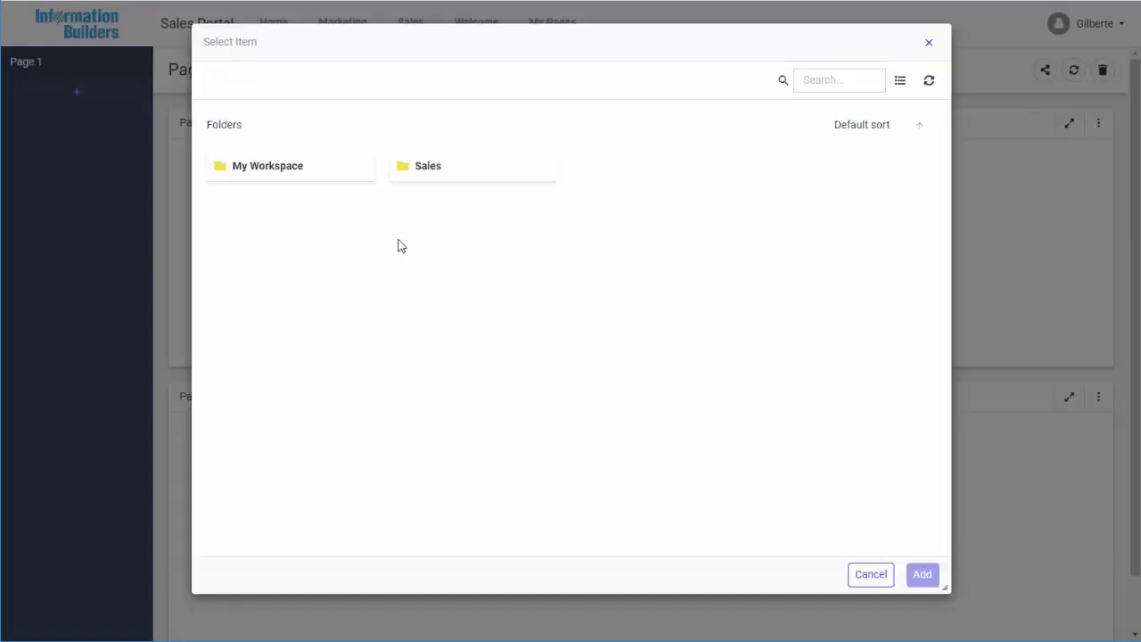
{"action": "double_click", "coordinate": [448, 169]}
{"action": "double_click", "coordinate": [442, 285]}
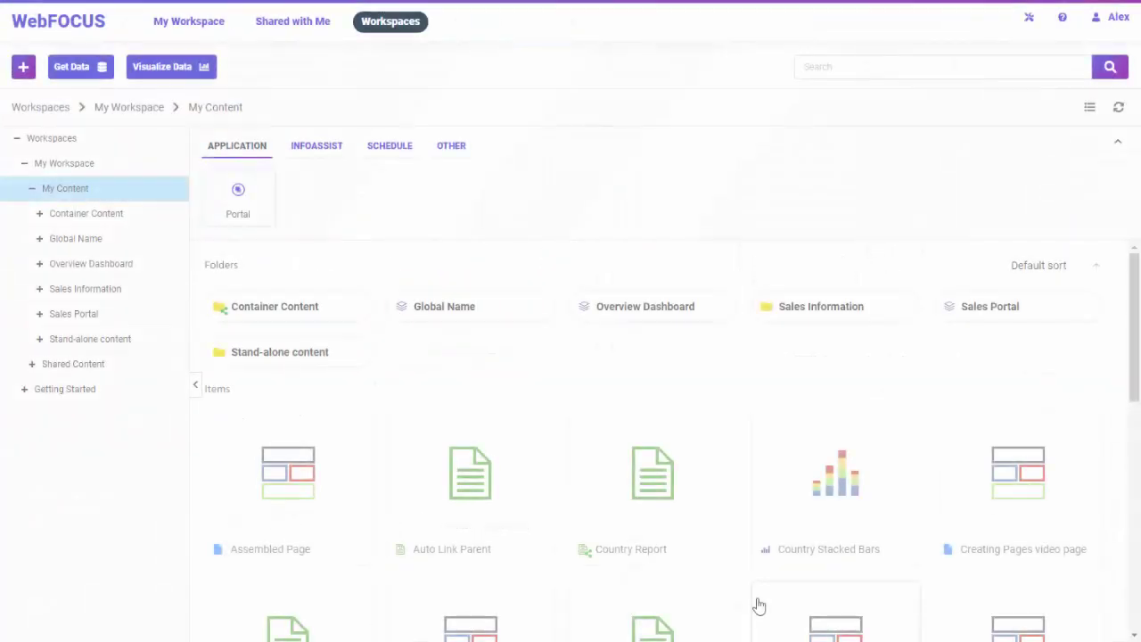
- Inside the Overview Dashboard portal, create a folder titled 'Sales Performance'
{"action": "left_click", "coordinate": [622, 309]}
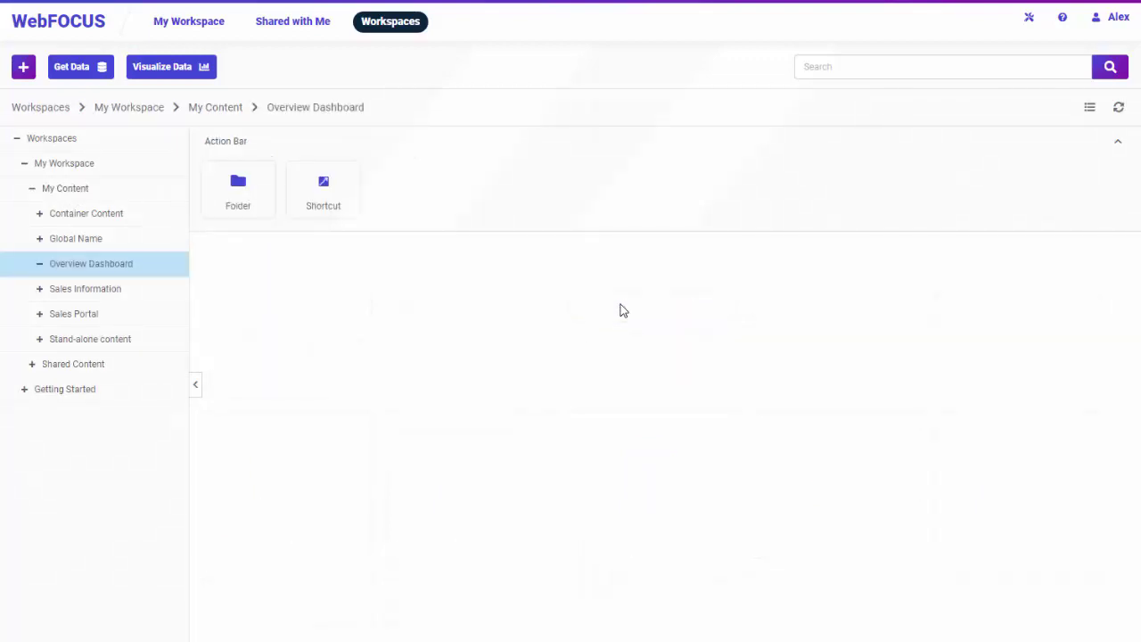
{"action": "left_click", "coordinate": [262, 211]}
{"action": "type", "text": "Sales Performance"}
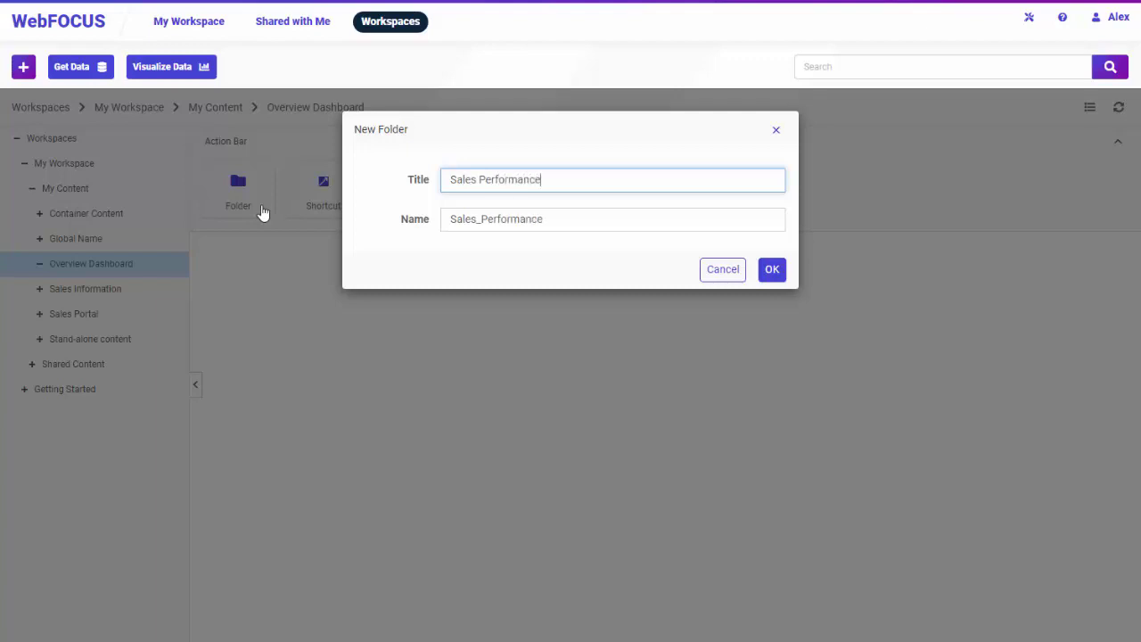
{"action": "left_click", "coordinate": [772, 271]}
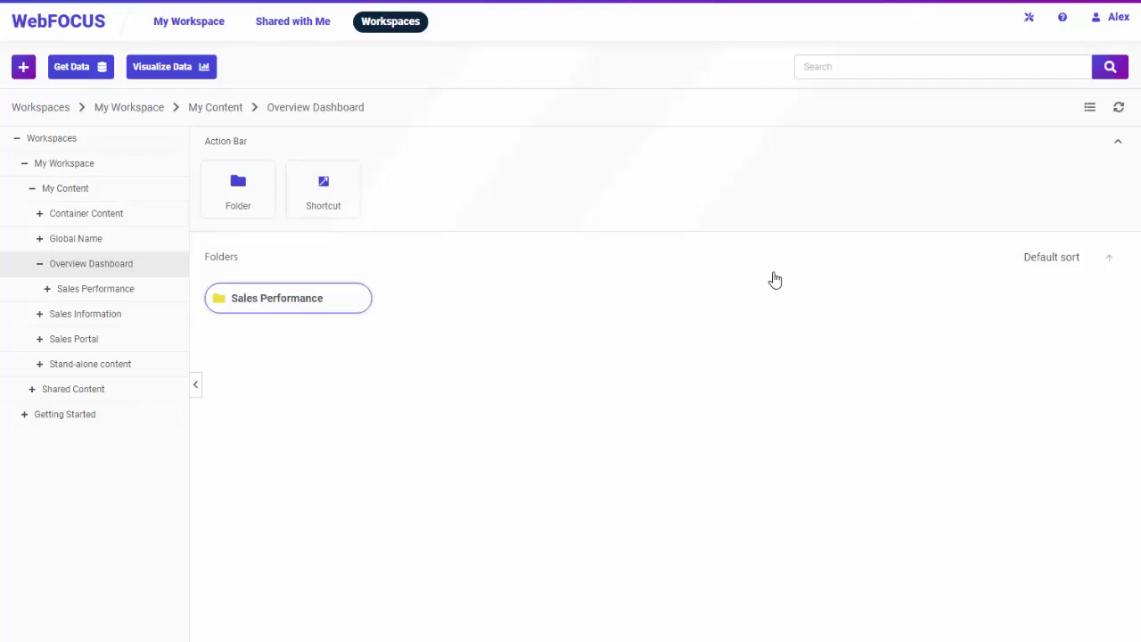
- Add a shortcut to the Overview Dashboard page inside the portal folder
{"action": "left_click", "coordinate": [741, 364]}
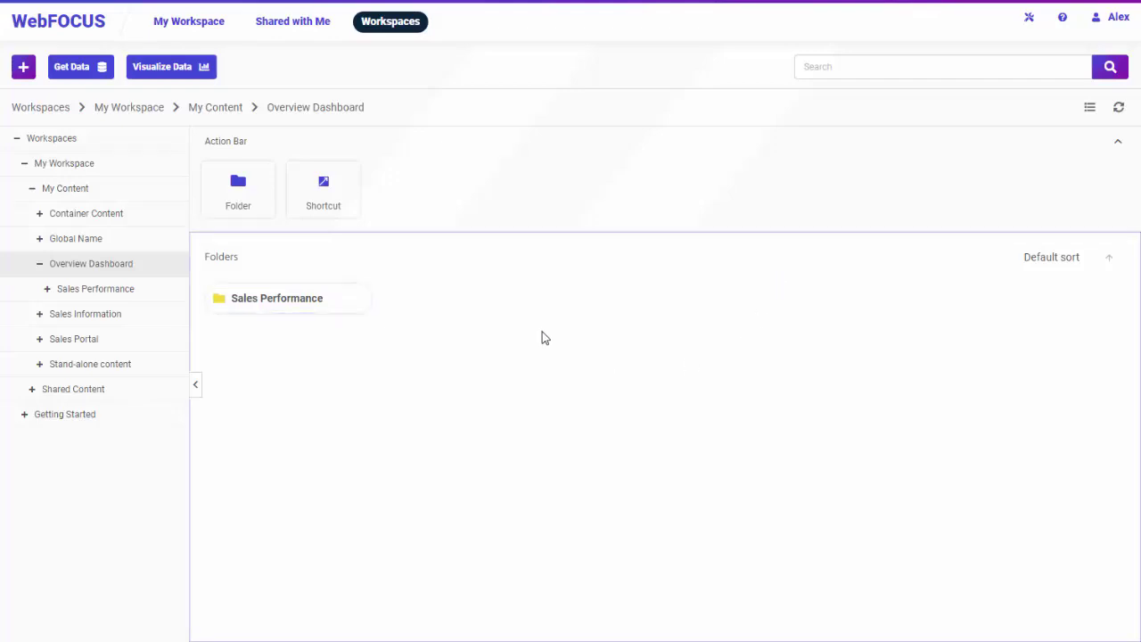
{"action": "left_click", "coordinate": [324, 194]}
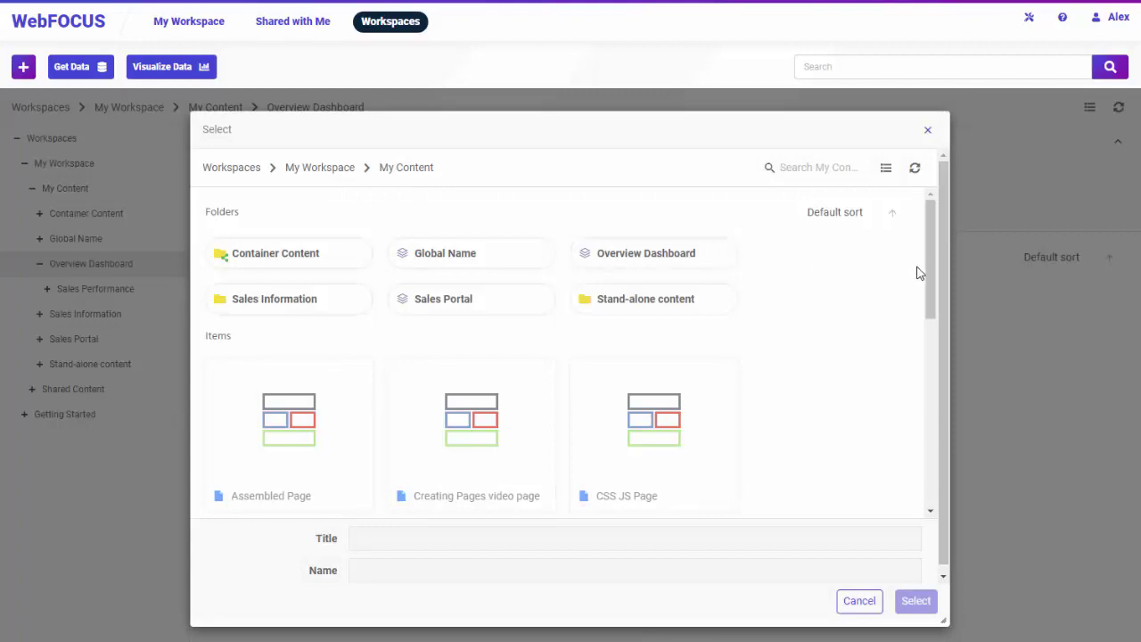
{"action": "left_click_drag", "start_coordinate": [930, 272], "coordinate": [919, 438]}
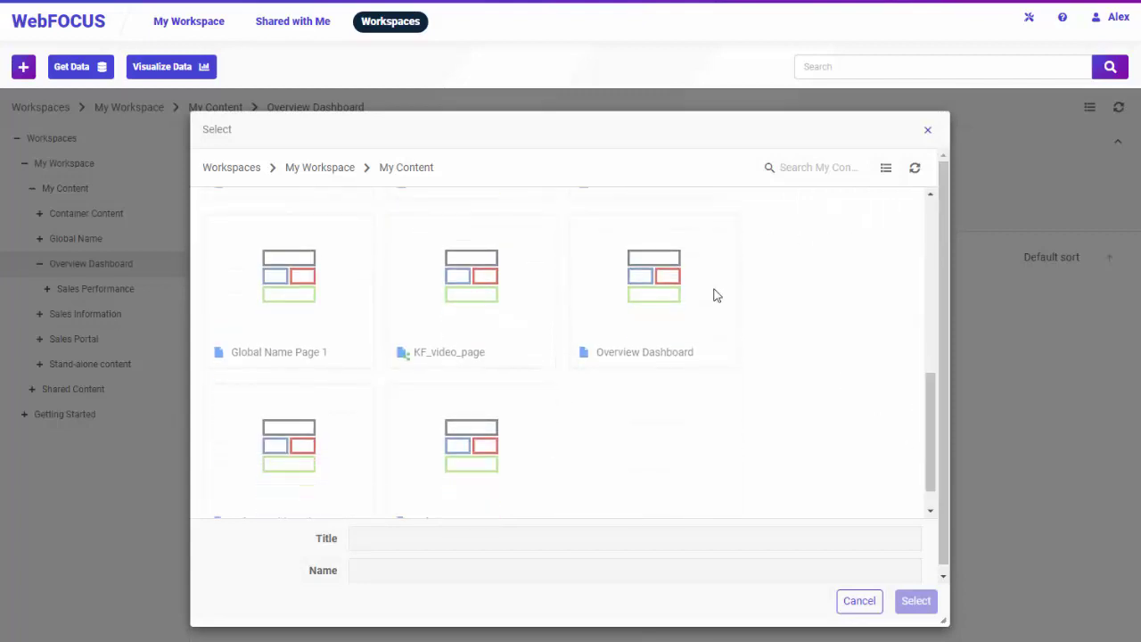
{"action": "double_click", "coordinate": [661, 272]}
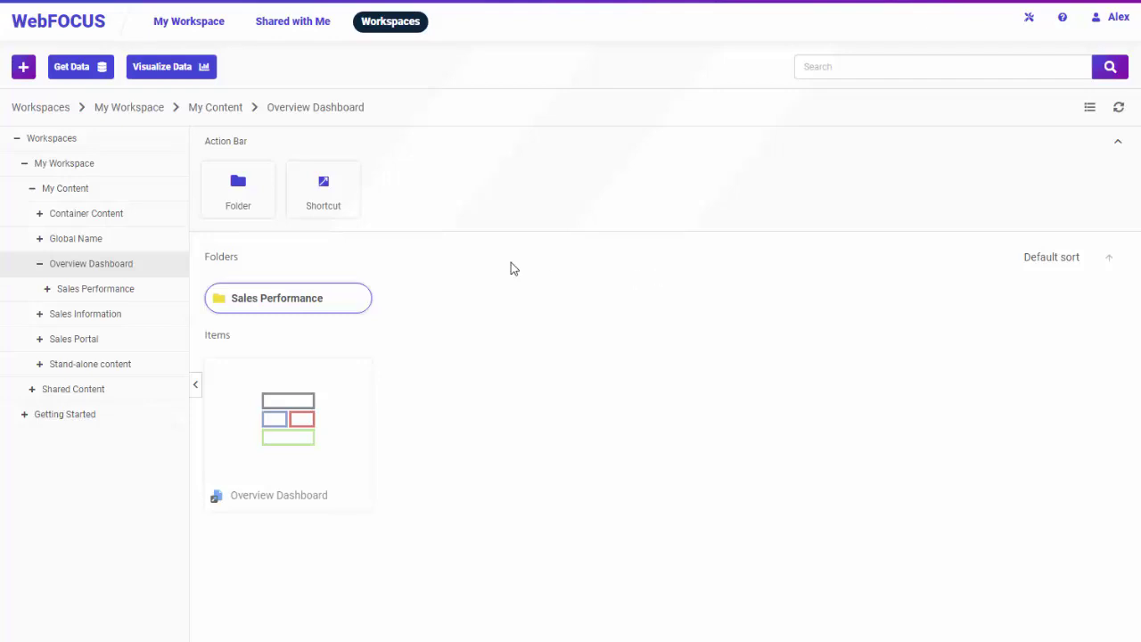
- Start a new Assemble Visualizations page from the Blank template
{"action": "left_click", "coordinate": [24, 67]}
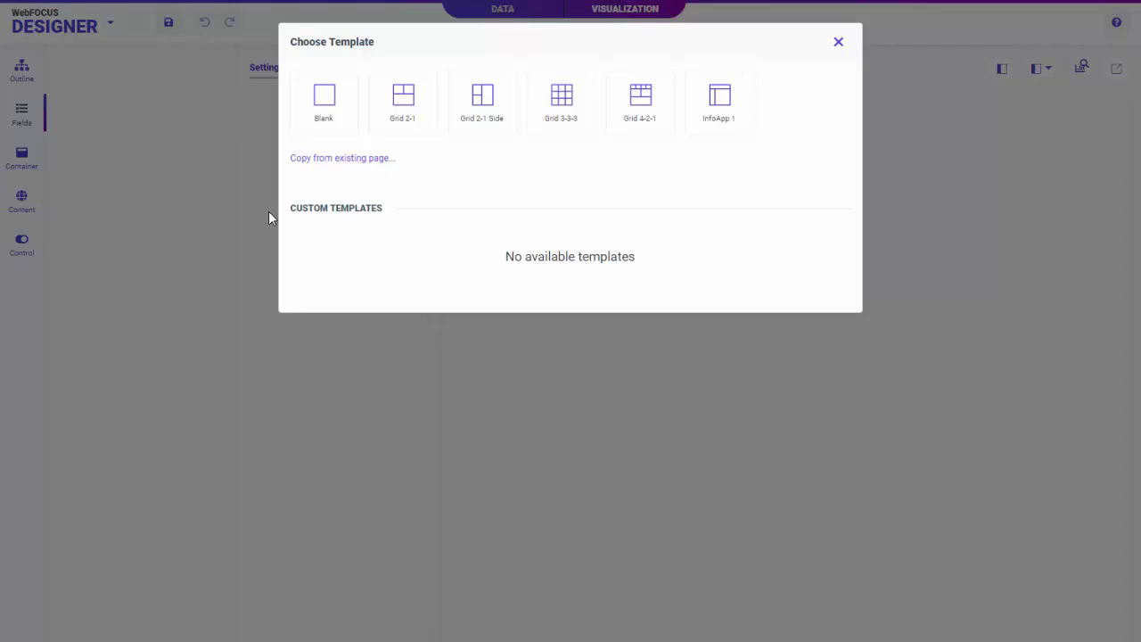
{"action": "left_click", "coordinate": [325, 130]}
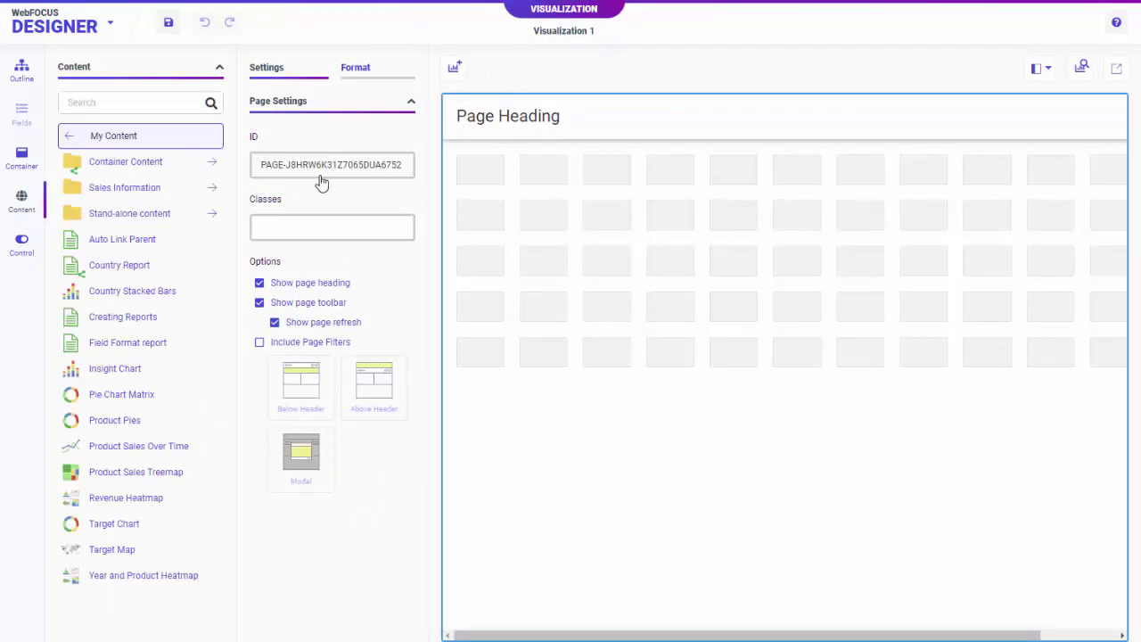
- Place the Revenue Heatmap on the canvas and enlarge it to show all countries and years
{"action": "left_click_drag", "start_coordinate": [96, 497], "coordinate": [491, 247]}
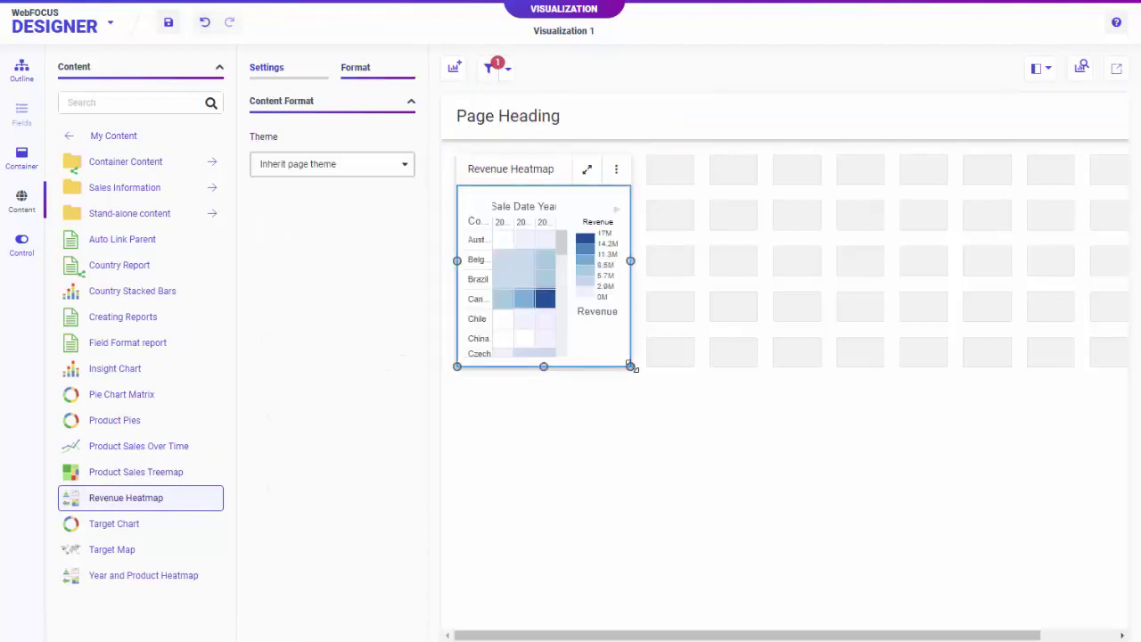
{"action": "left_click_drag", "start_coordinate": [632, 365], "coordinate": [831, 603]}
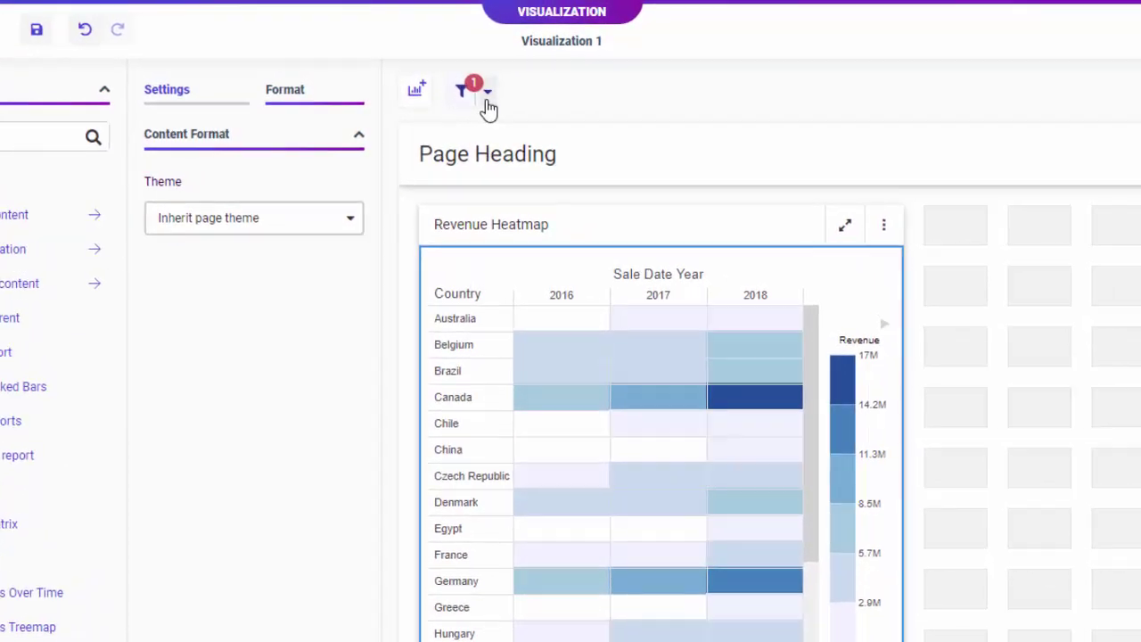
{"action": "left_click", "coordinate": [508, 74]}
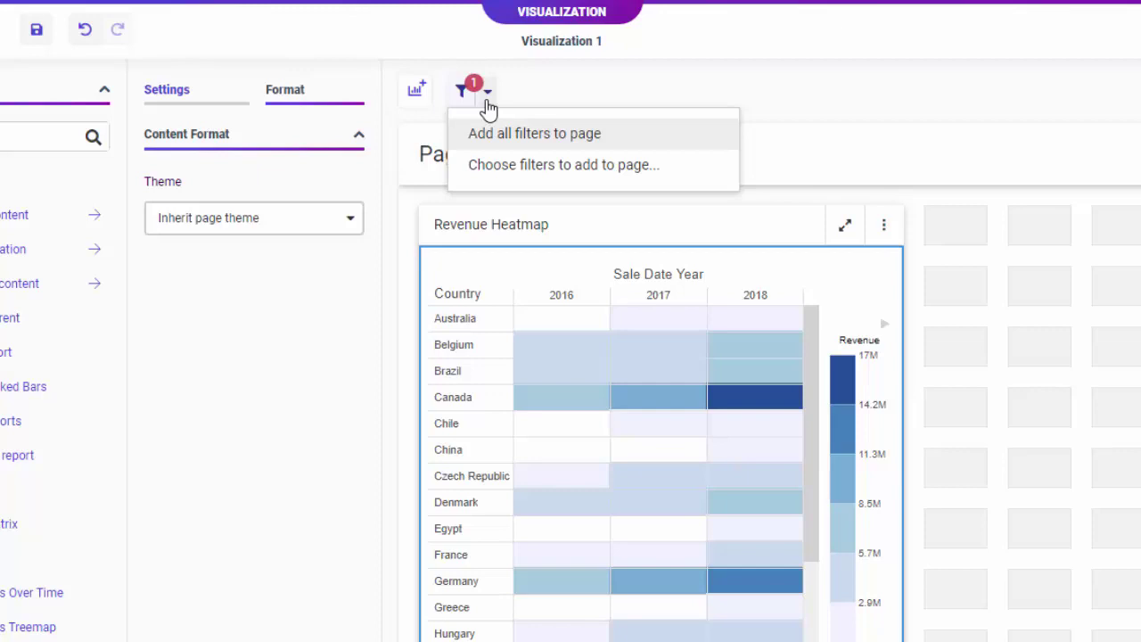
- Add the heatmap's filters and turn Sale Date Year into a horizontal button set
{"action": "left_click", "coordinate": [468, 98]}
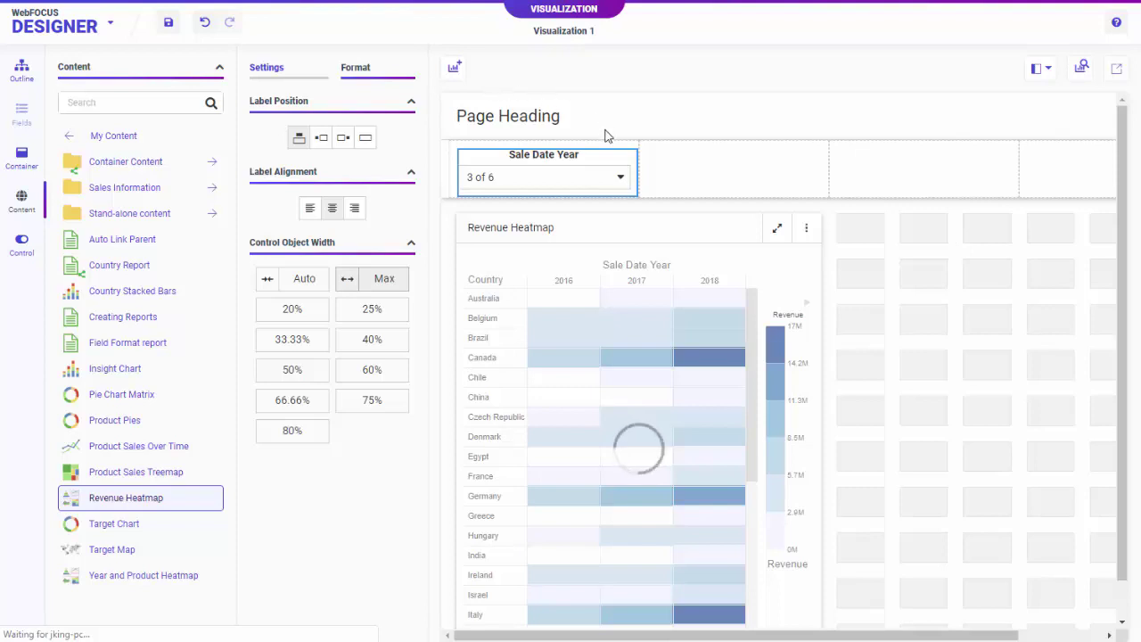
{"action": "right_click", "coordinate": [599, 161]}
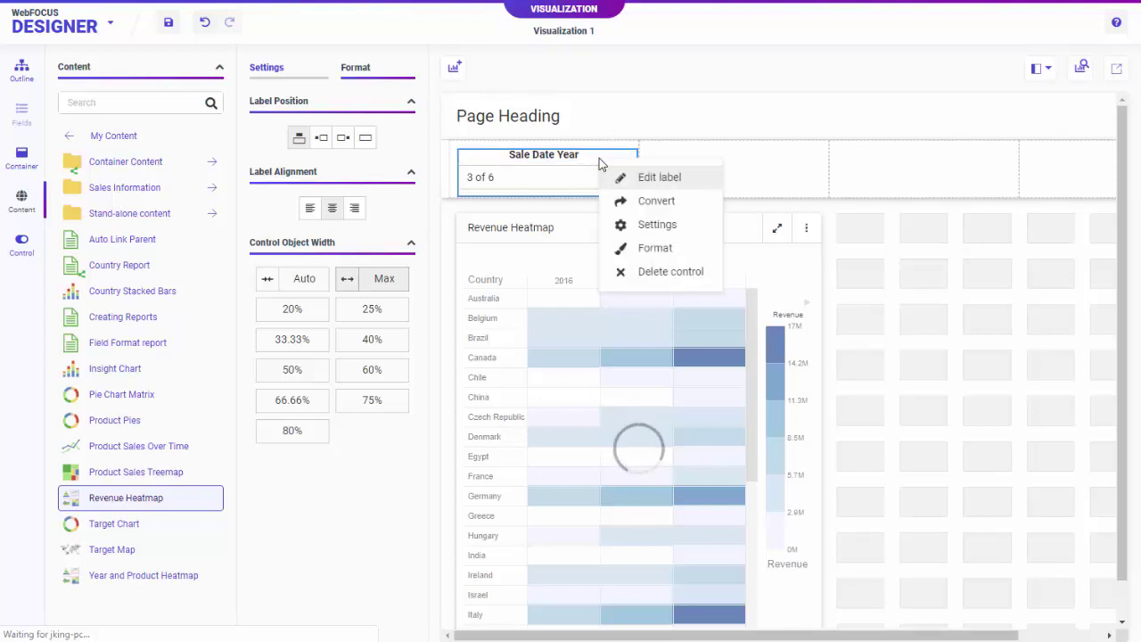
{"action": "left_click", "coordinate": [651, 203]}
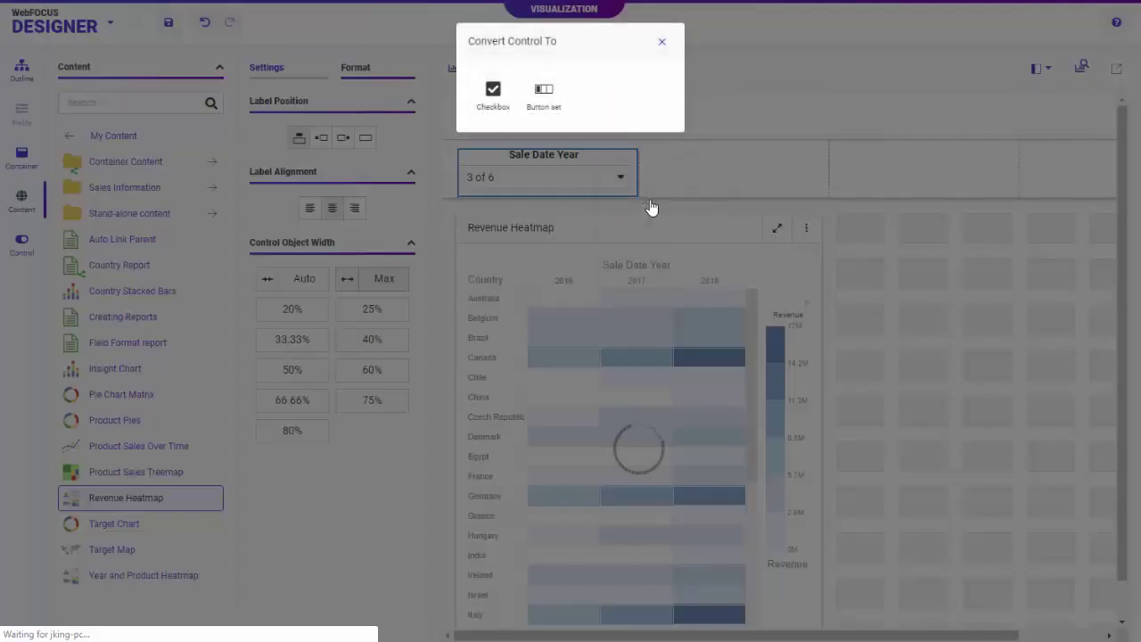
{"action": "left_click", "coordinate": [543, 106]}
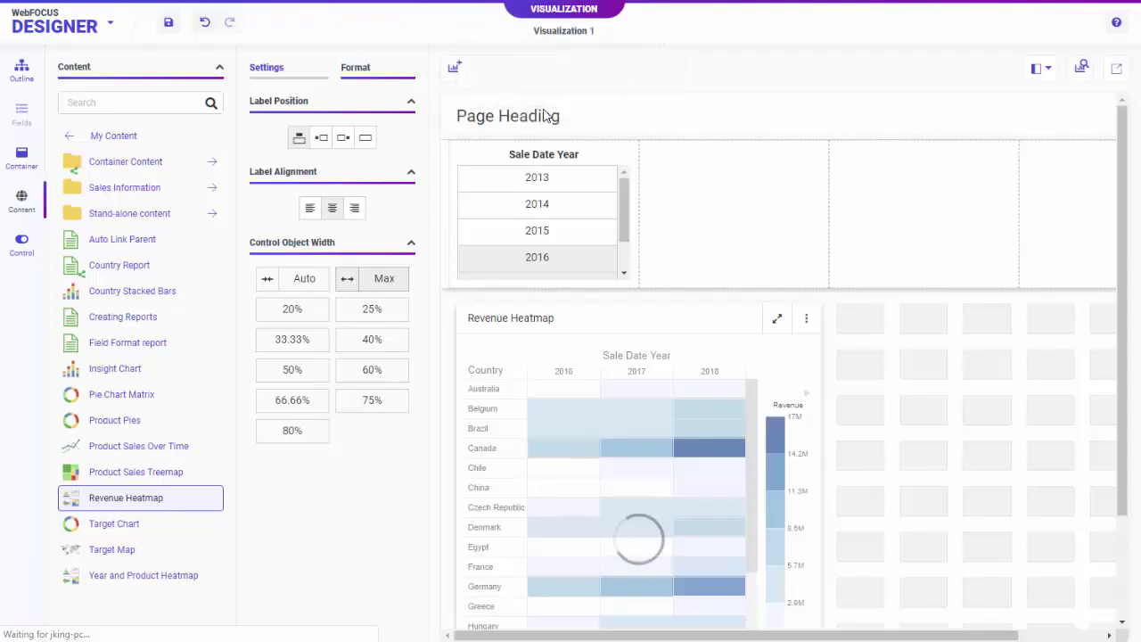
{"action": "left_click", "coordinate": [449, 174]}
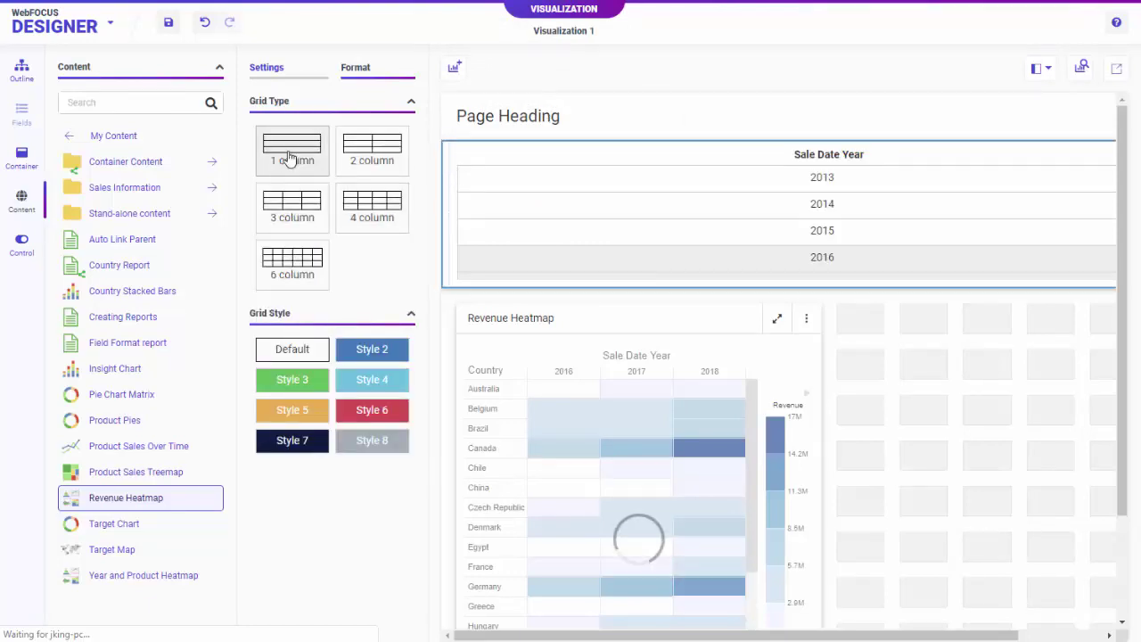
{"action": "left_click", "coordinate": [486, 154]}
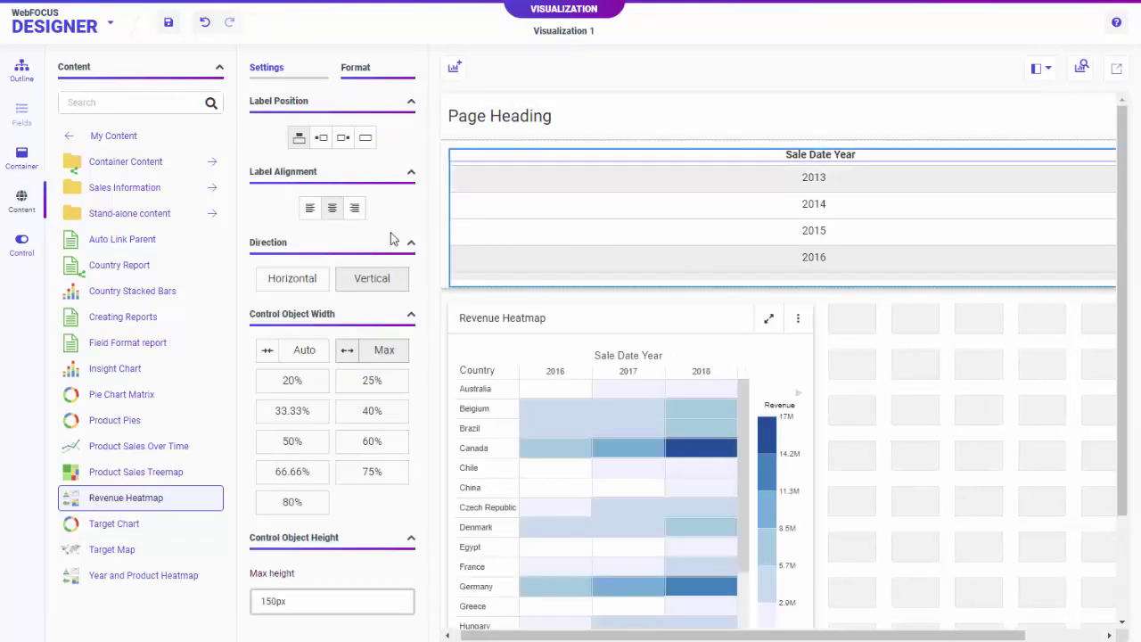
{"action": "left_click", "coordinate": [314, 283]}
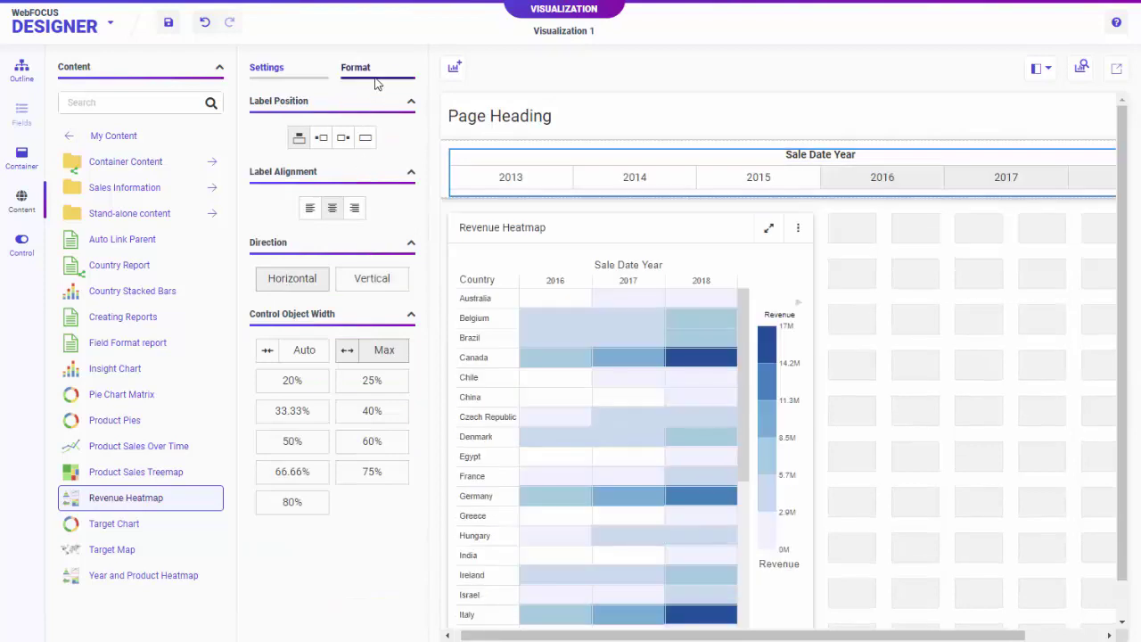
{"action": "left_click", "coordinate": [312, 78]}
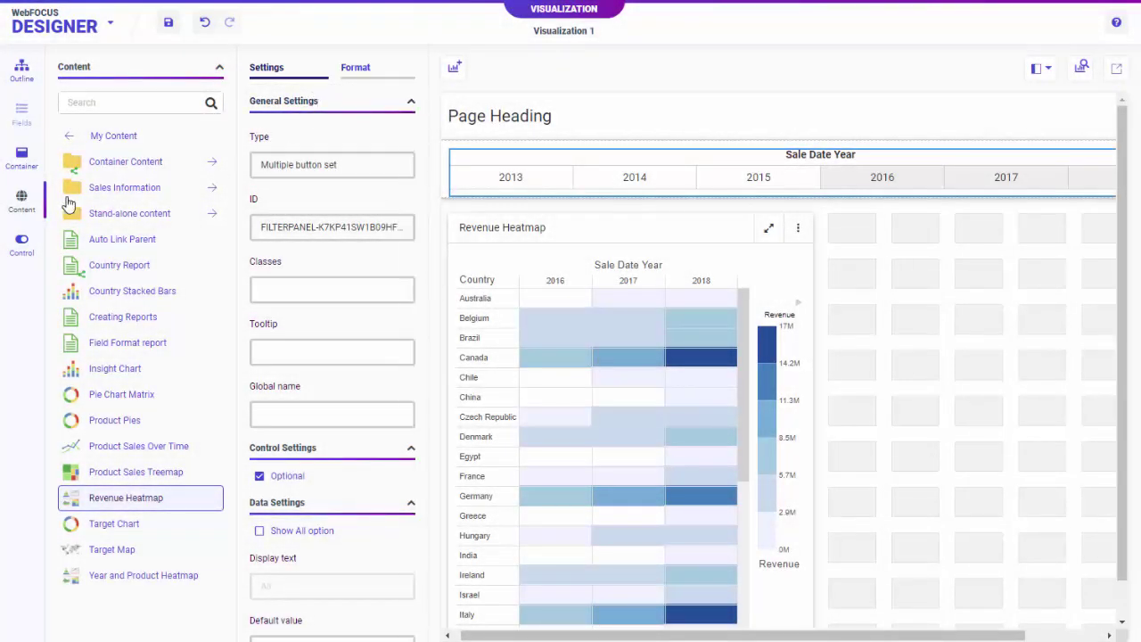
- Place a Tab container beside the heatmap and enlarge Panel 2 from its corner
{"action": "left_click", "coordinate": [16, 169]}
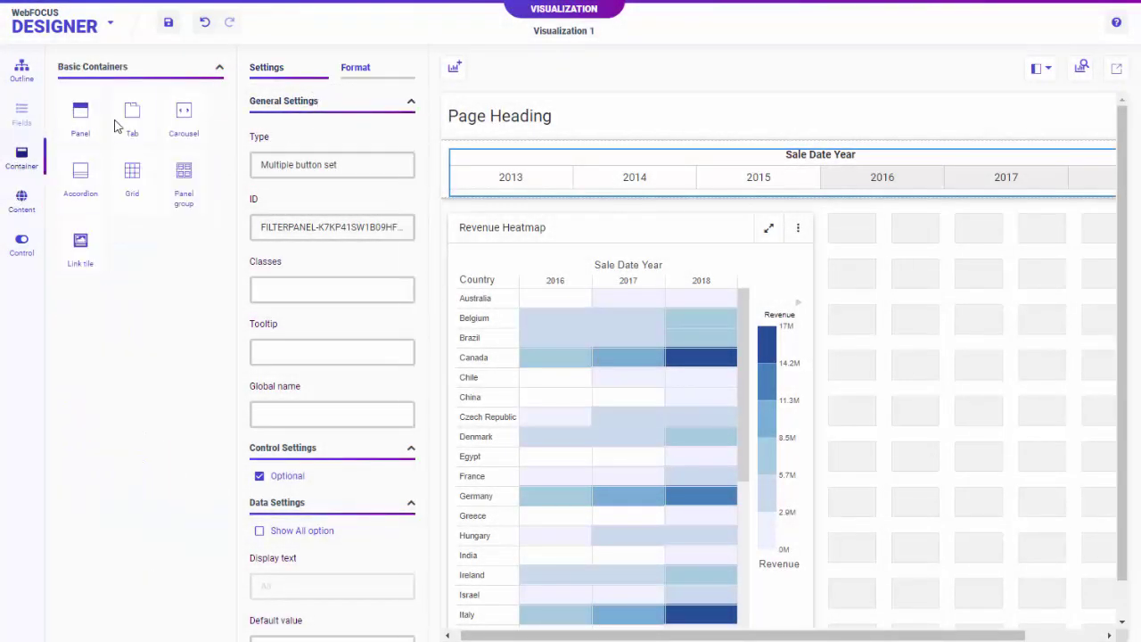
{"action": "left_click_drag", "start_coordinate": [136, 115], "coordinate": [878, 259]}
{"action": "left_click", "coordinate": [1041, 636]}
{"action": "left_click_drag", "start_coordinate": [912, 425], "coordinate": [1077, 587]}
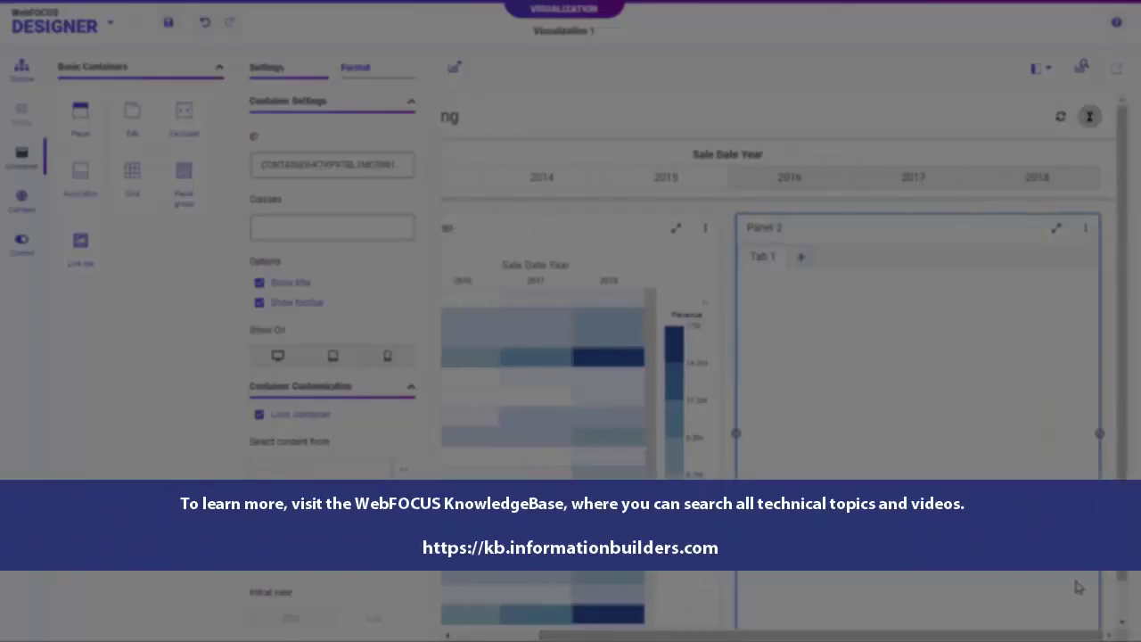
{"action": "left_click", "coordinate": [32, 205]}
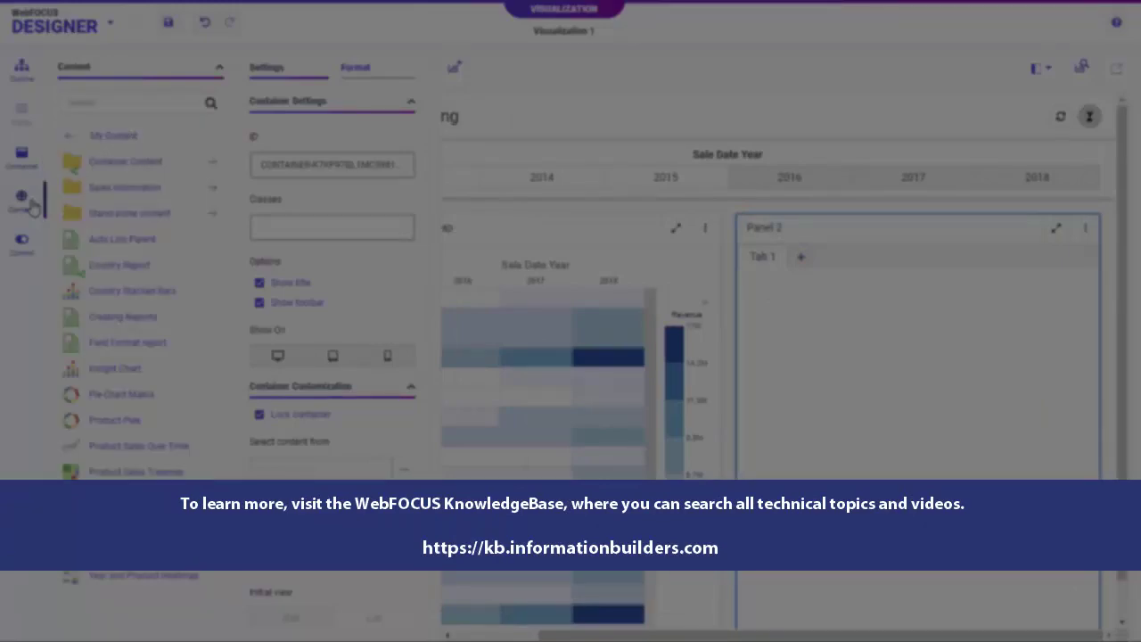